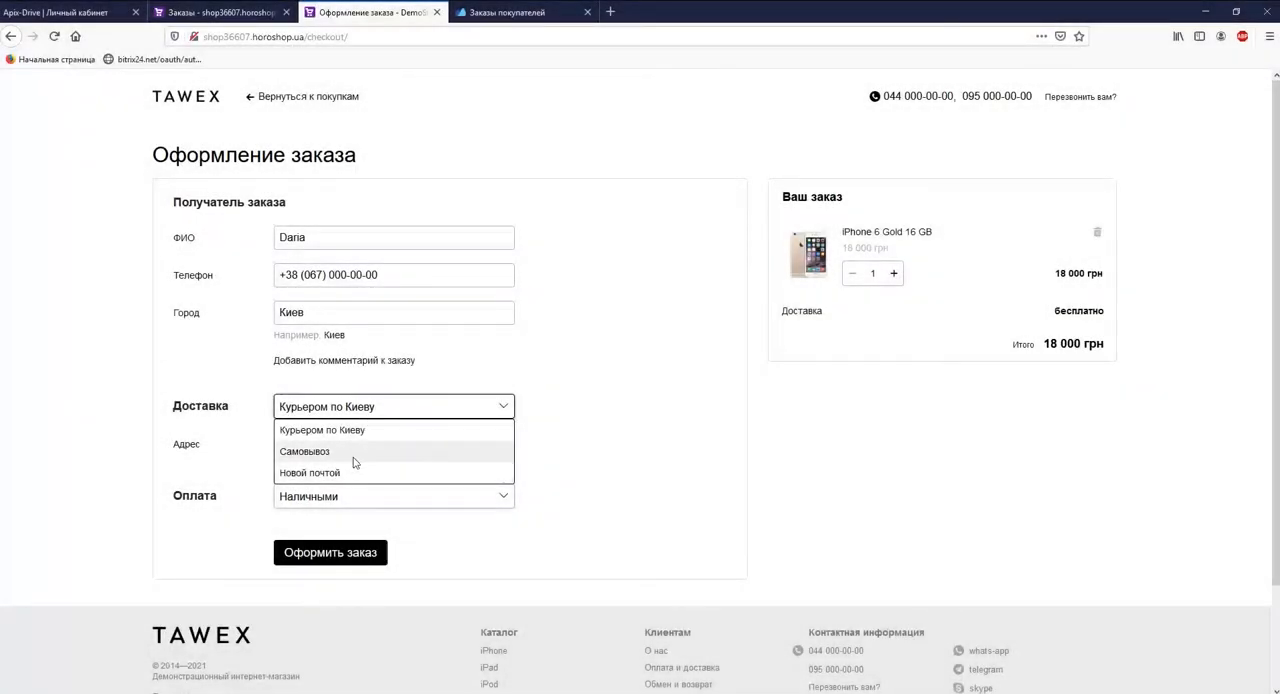
# Step: Choose Самовывоз as the delivery method and place the order for the iPhone 6 Gold
pyautogui.click(351, 453)
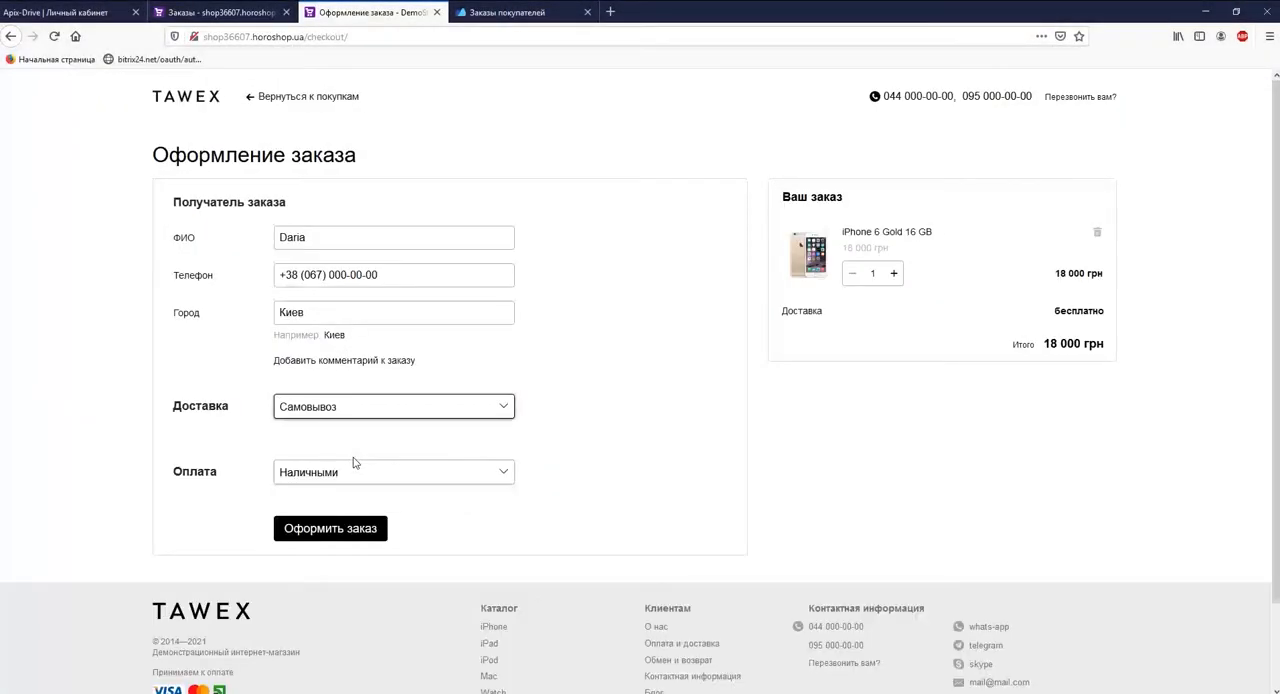
pyautogui.click(345, 530)
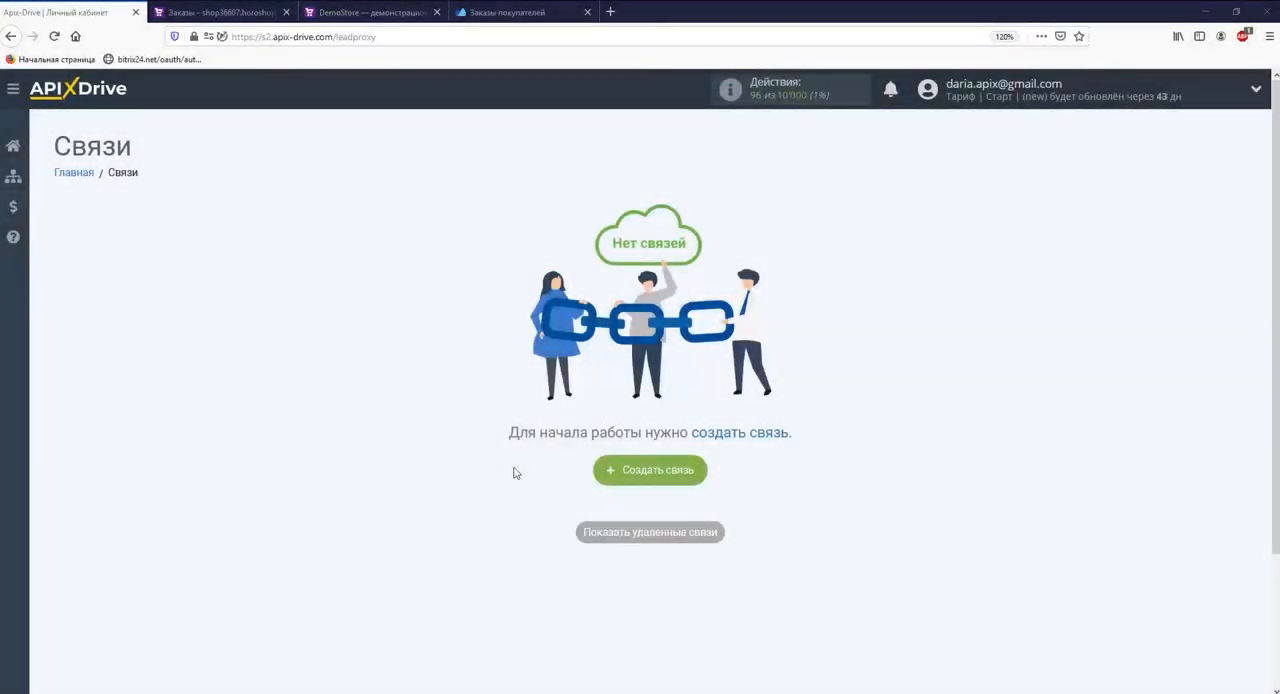
# Step: In ApiX-Drive, create a new connection and select Horoshop as its data source system
pyautogui.click(609, 476)
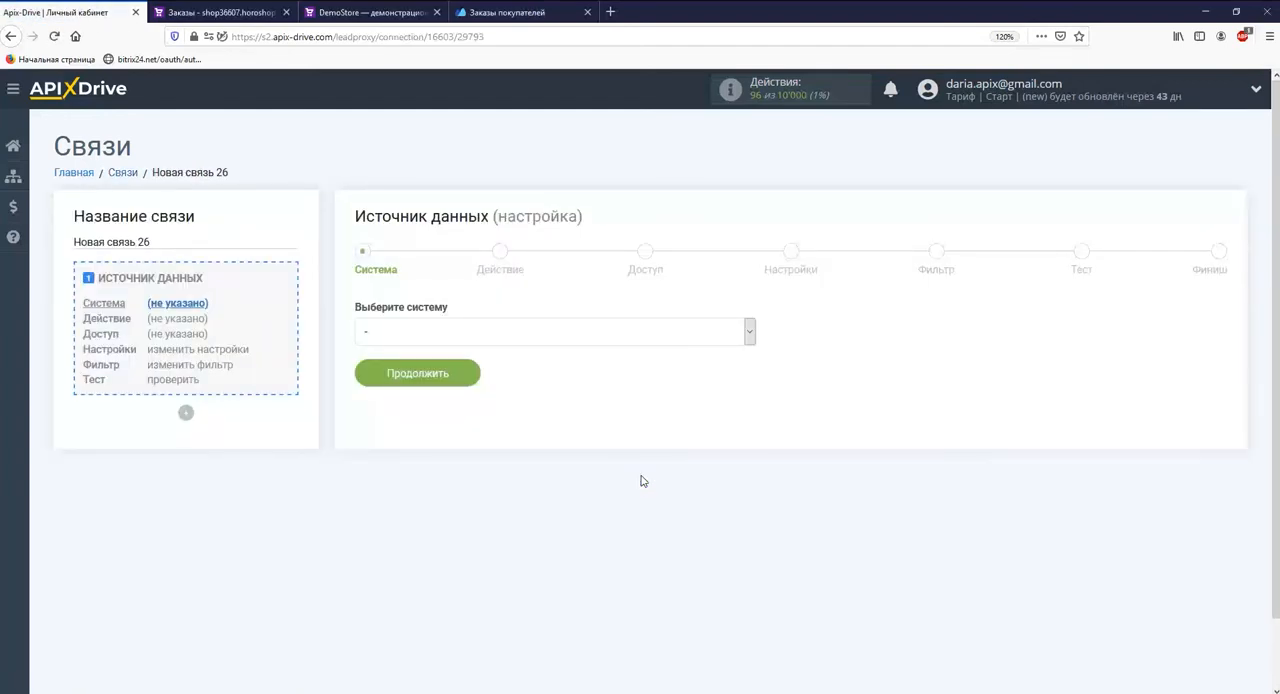
pyautogui.click(740, 333)
pyautogui.moveTo(750, 372); pyautogui.dragTo(750, 437)
pyautogui.click(689, 563)
pyautogui.click(452, 374)
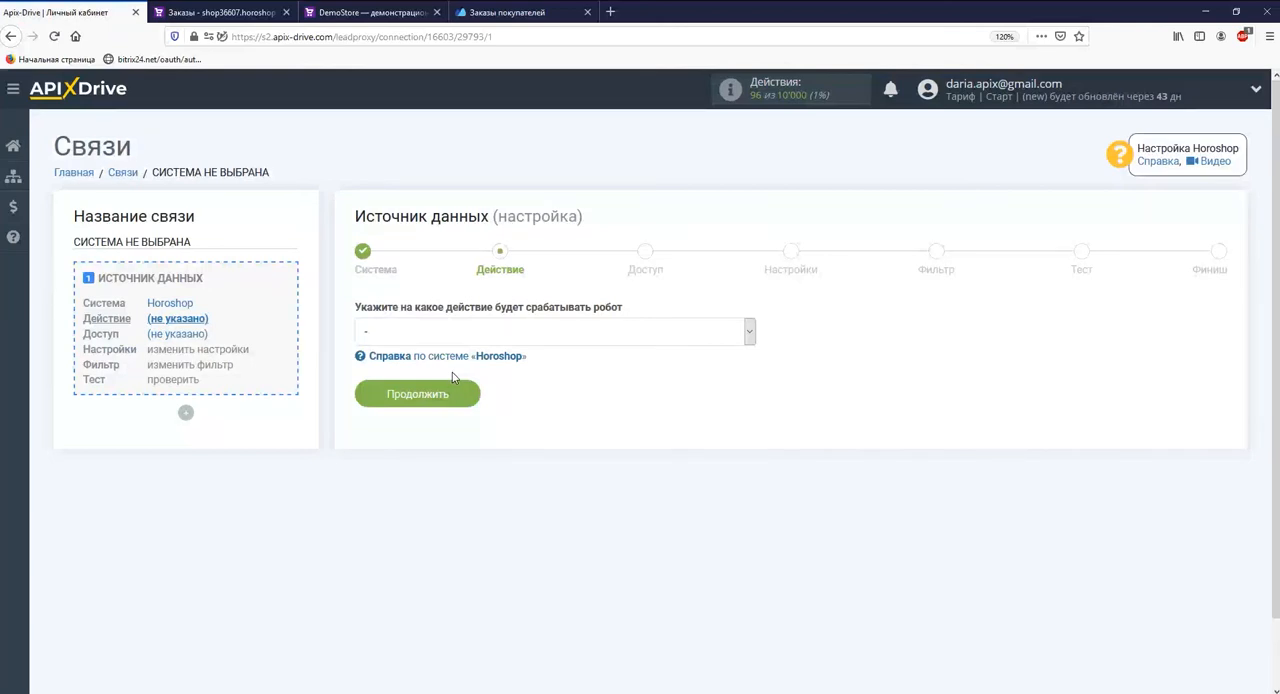
# Step: Set the Horoshop source action to Загрузить заказы по статусу (новые) and continue
pyautogui.click(455, 338)
pyautogui.click(457, 371)
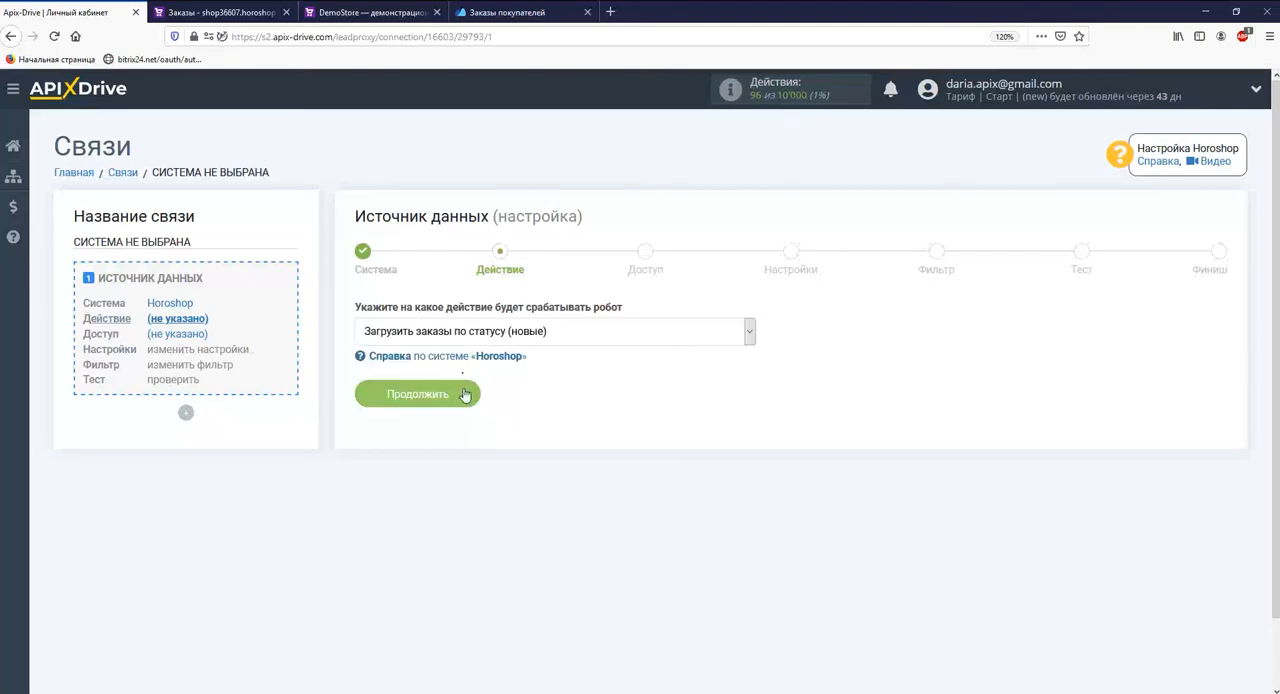
pyautogui.click(463, 393)
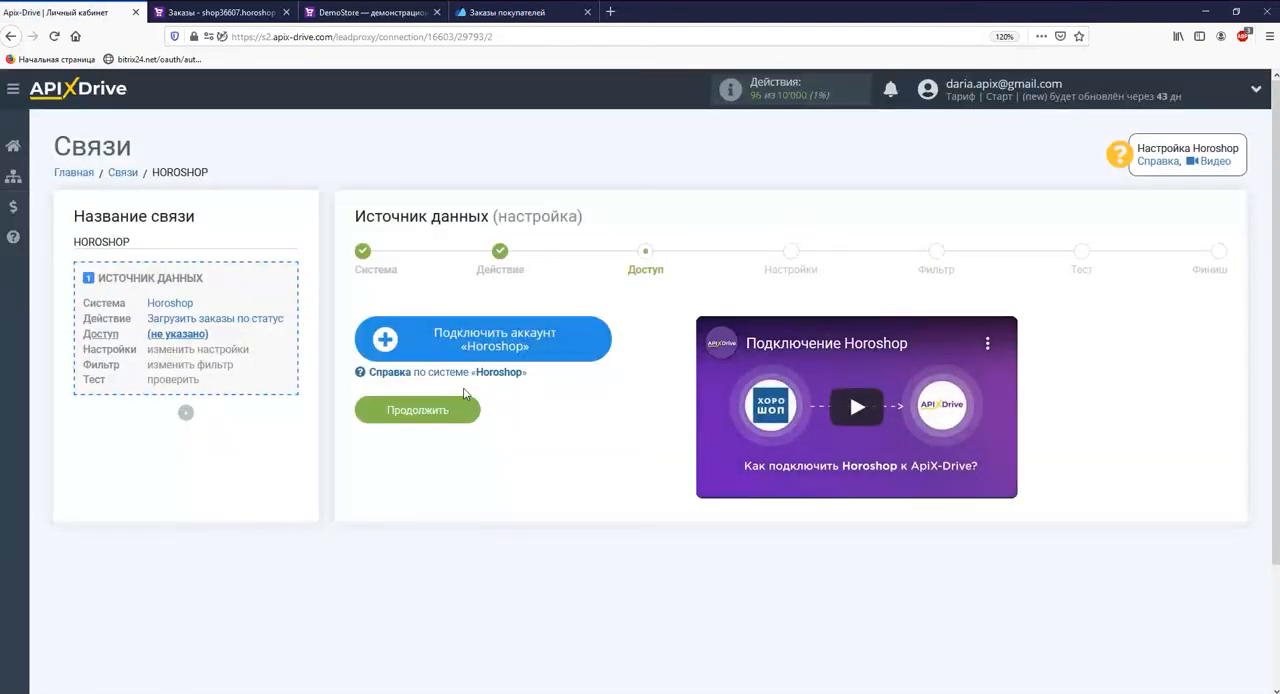
pyautogui.click(424, 350)
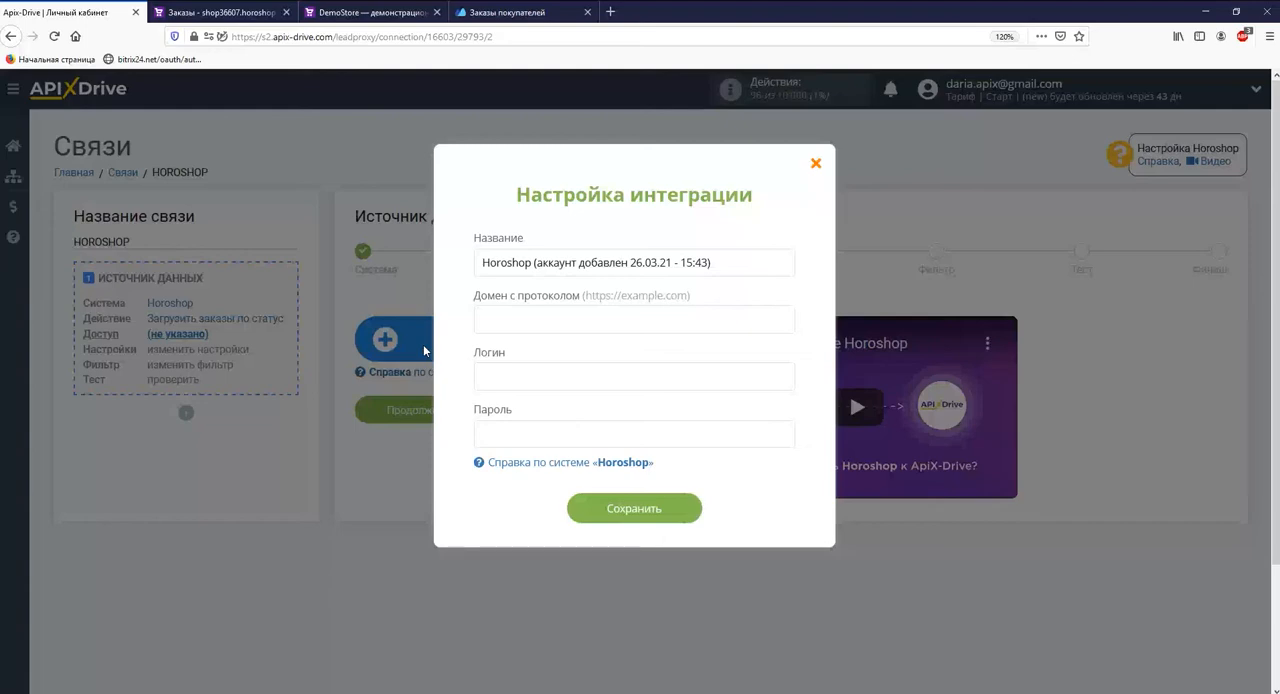
pyautogui.click(225, 13)
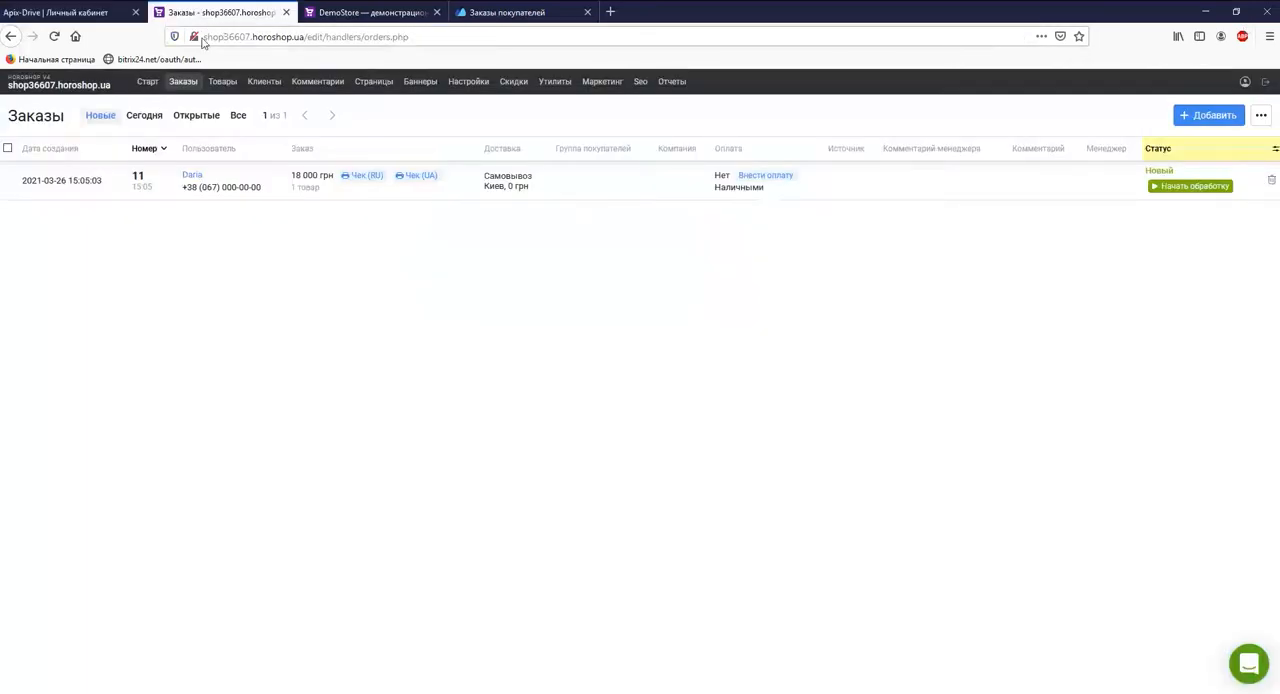
pyautogui.moveTo(206, 37); pyautogui.dragTo(305, 37)
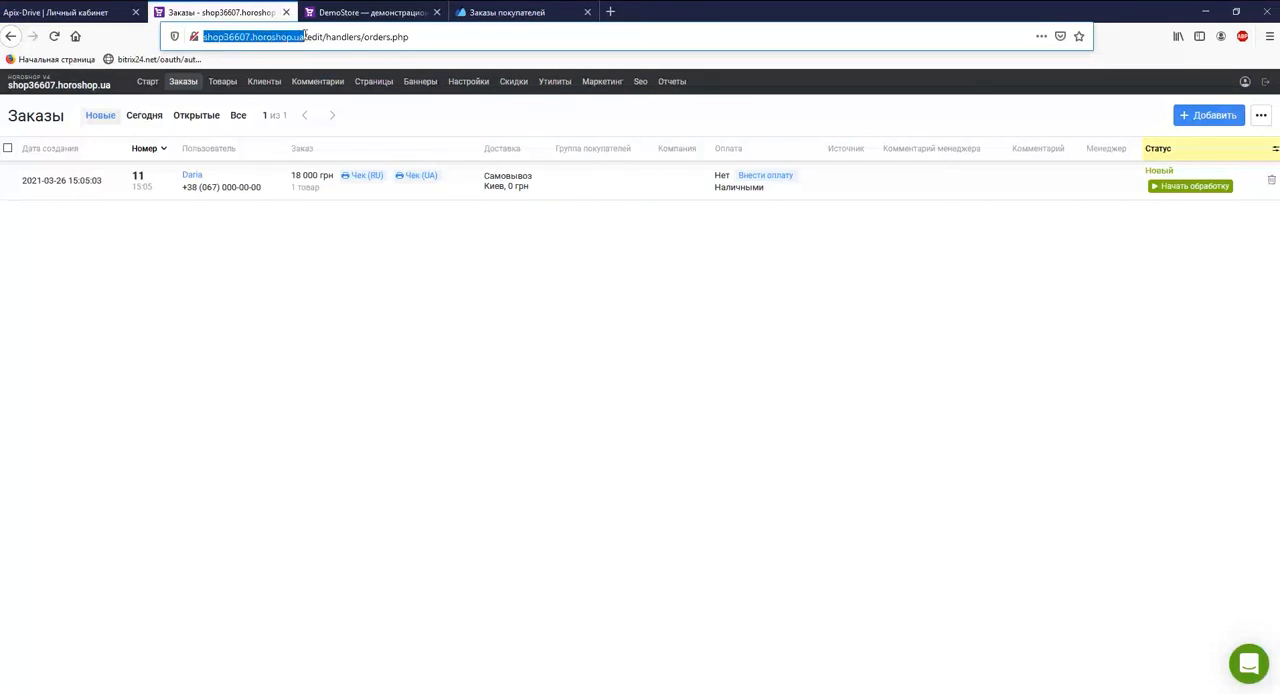
pyautogui.rightClick(305, 37)
pyautogui.click(337, 78)
pyautogui.hotkey('ctrl', 'shift', 'Tab')
pyautogui.click(488, 316)
pyautogui.rightClick(488, 316)
pyautogui.click(530, 374)
# Step: Enter the Horoshop login and password, save the integration and continue with the connected account
pyautogui.click(530, 376)
pyautogui.write('ov')
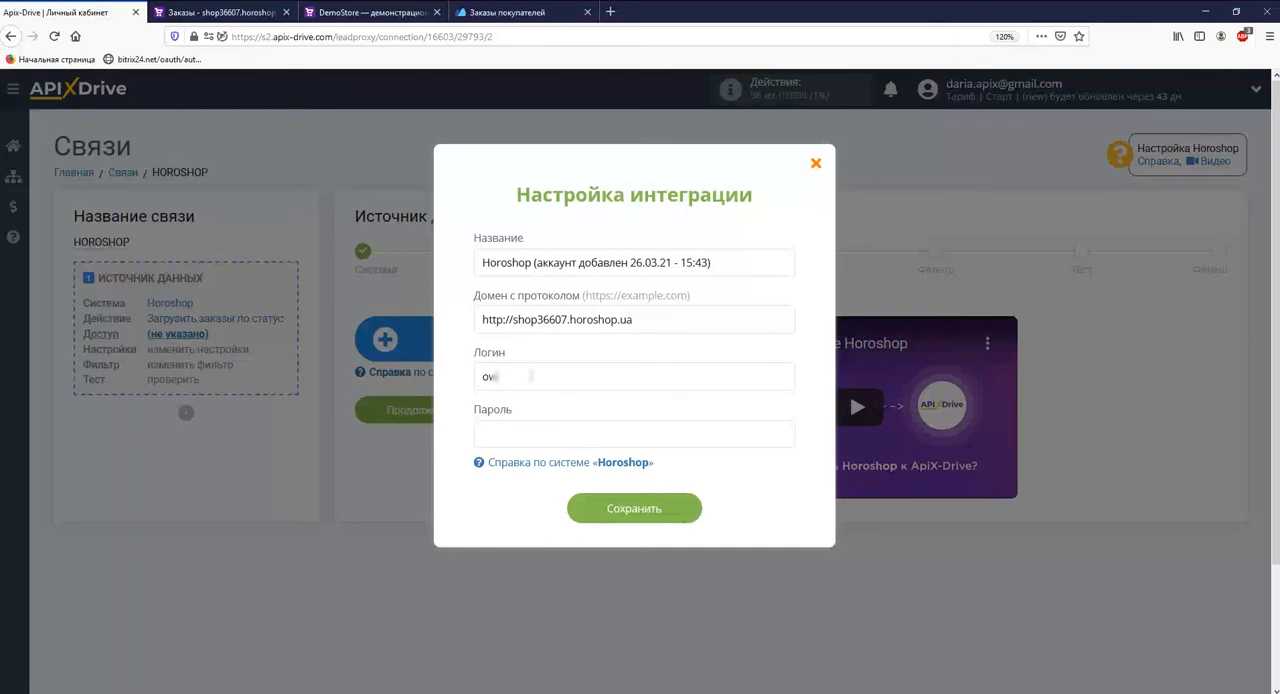
pyautogui.press('Tab')
pyautogui.write('wel••••••')
pyautogui.click(603, 511)
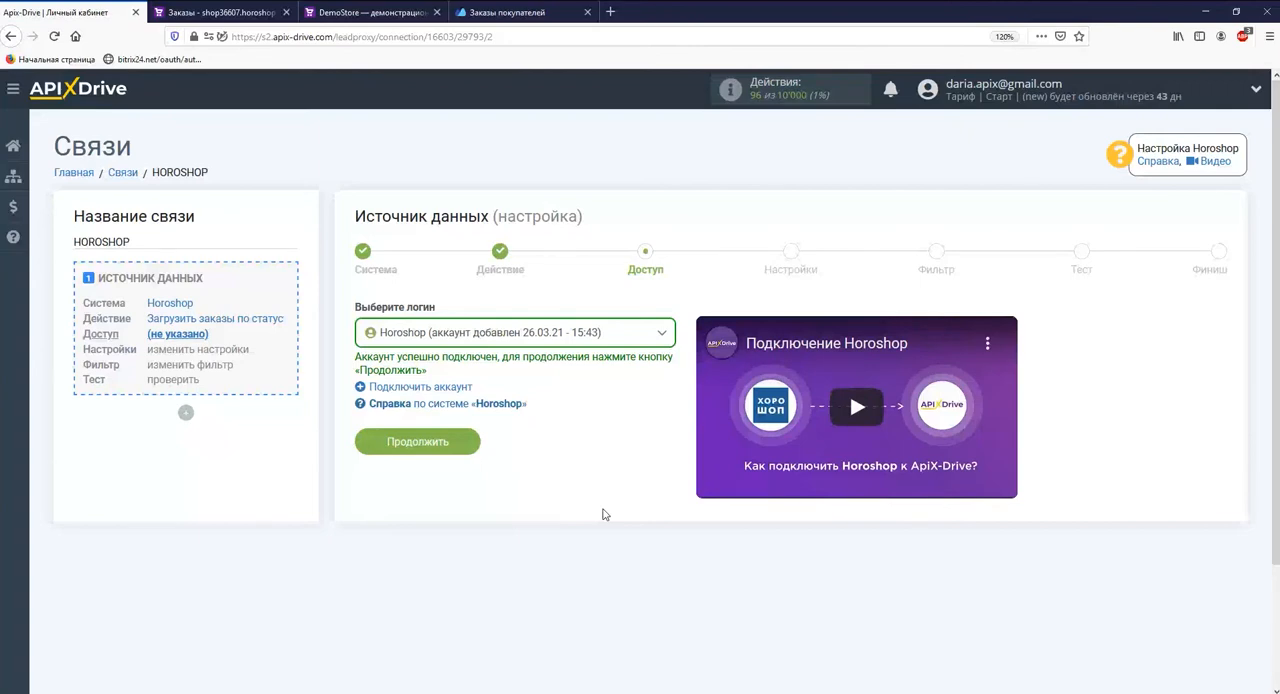
pyautogui.click(451, 446)
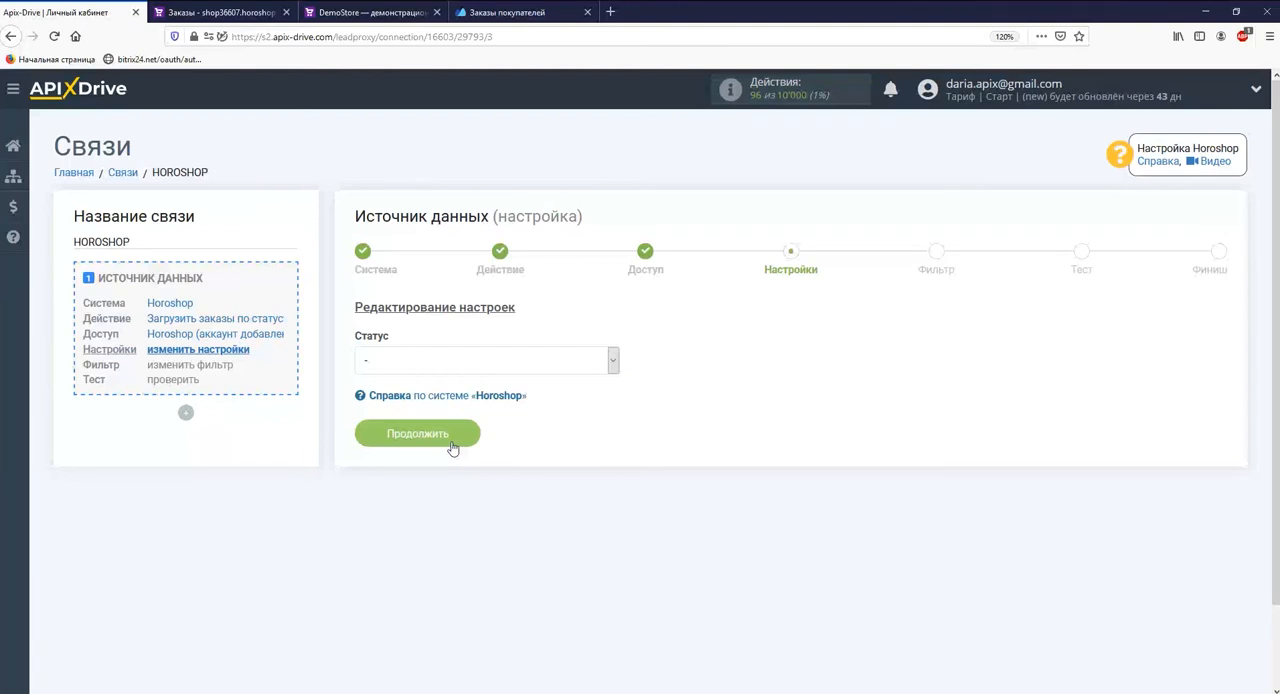
# Step: Select the order status for the Horoshop source and continue without adding any filter conditions
pyautogui.click(598, 365)
pyautogui.click(598, 403)
pyautogui.click(453, 440)
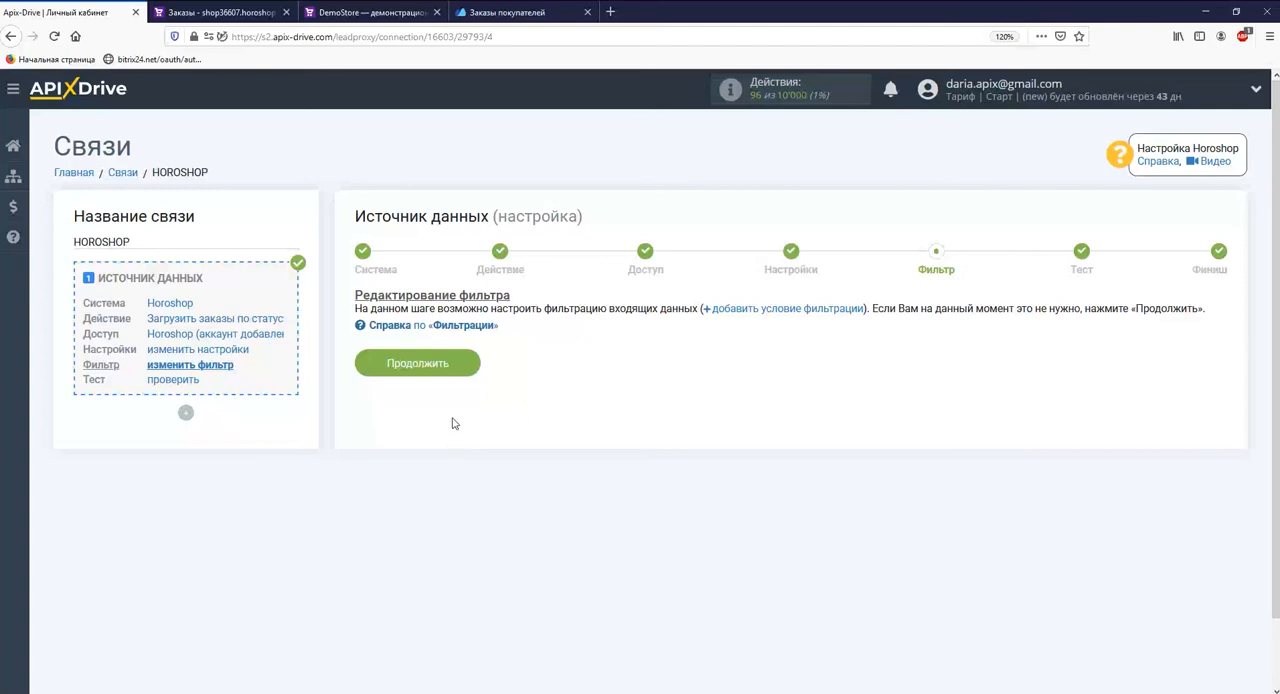
pyautogui.click(462, 366)
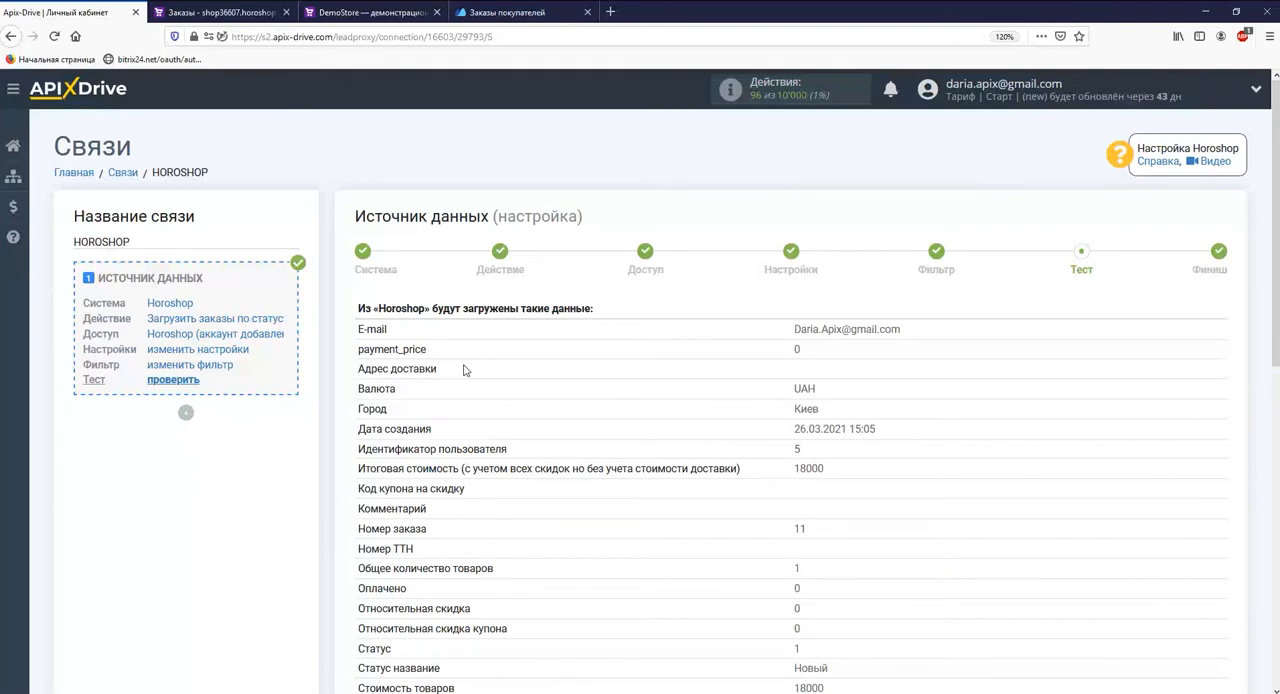
# Step: Review the Horoshop test order data, complete the source setup and start configuring the data destination
pyautogui.scroll(-3, 463, 370)
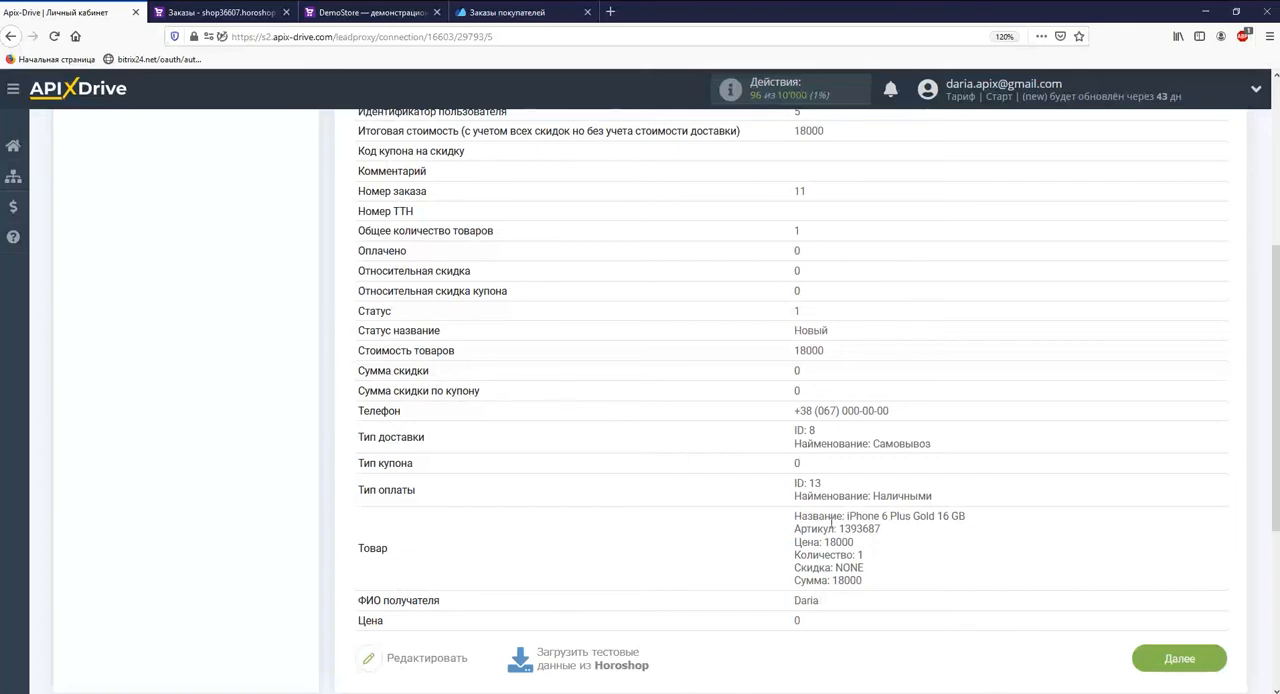
pyautogui.click(1160, 660)
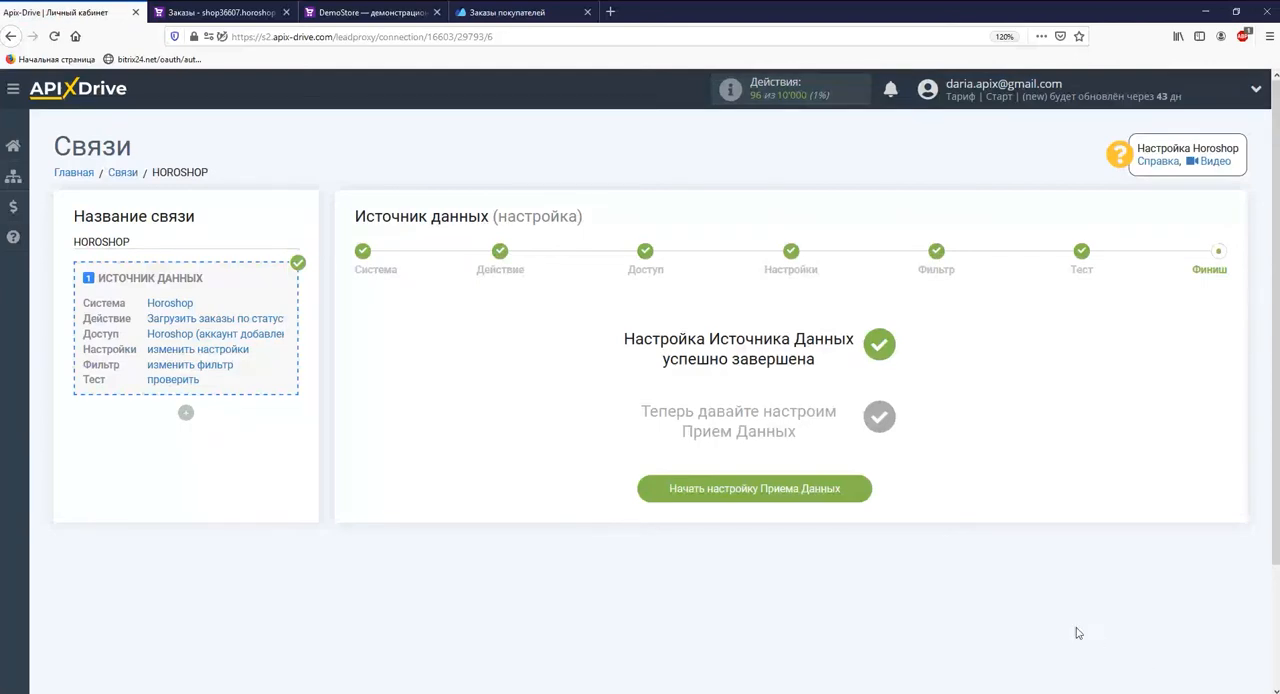
pyautogui.click(852, 490)
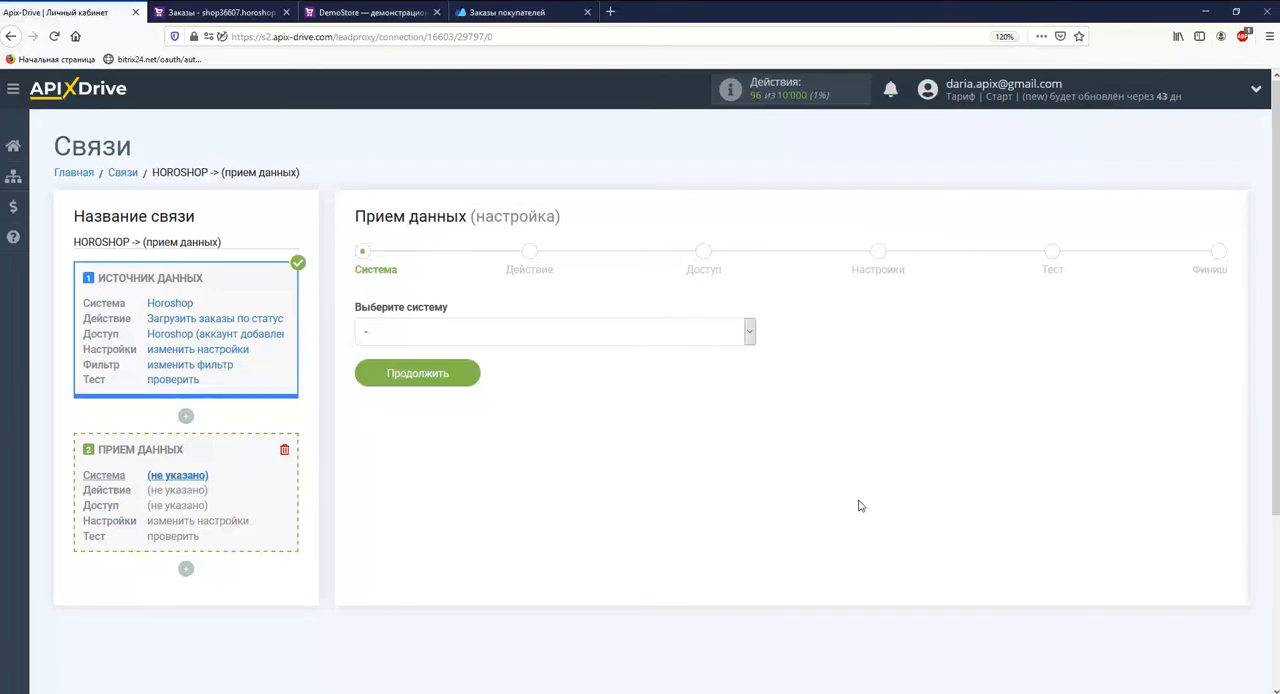
# Step: Select МойСклад as the destination system and set its action to Отправка заказов
pyautogui.click(750, 334)
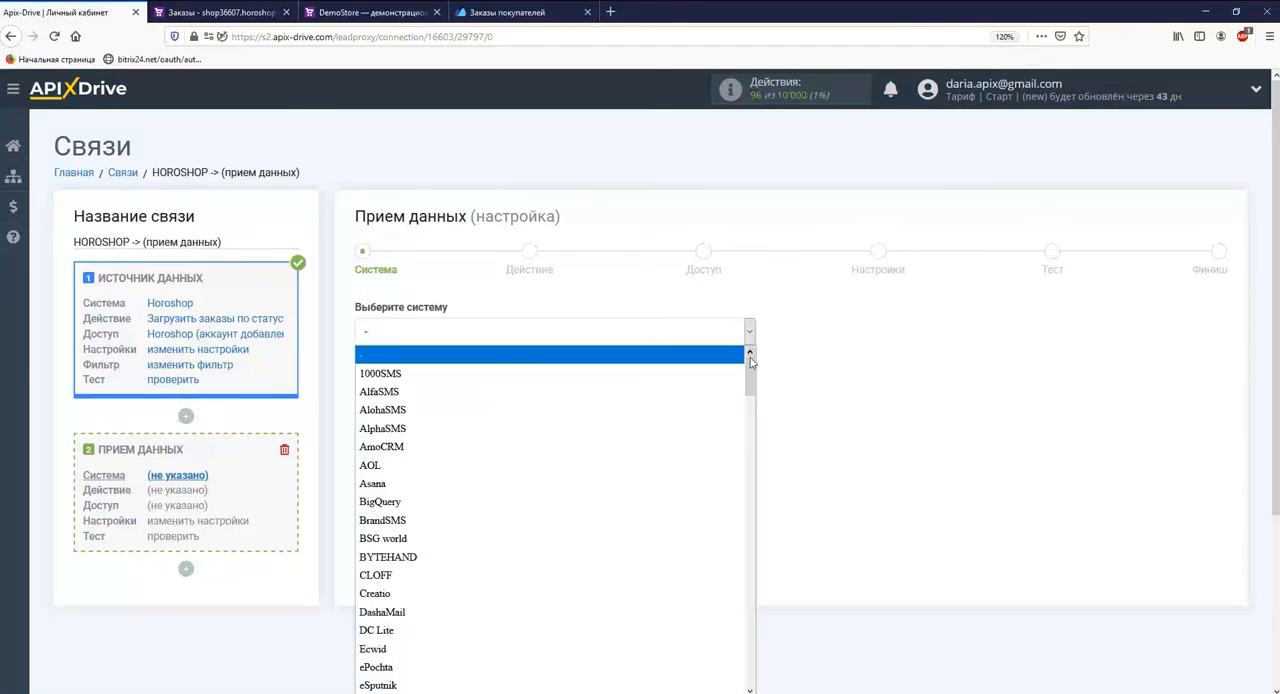
pyautogui.moveTo(751, 365); pyautogui.dragTo(753, 664)
pyautogui.click(731, 635)
pyautogui.click(466, 373)
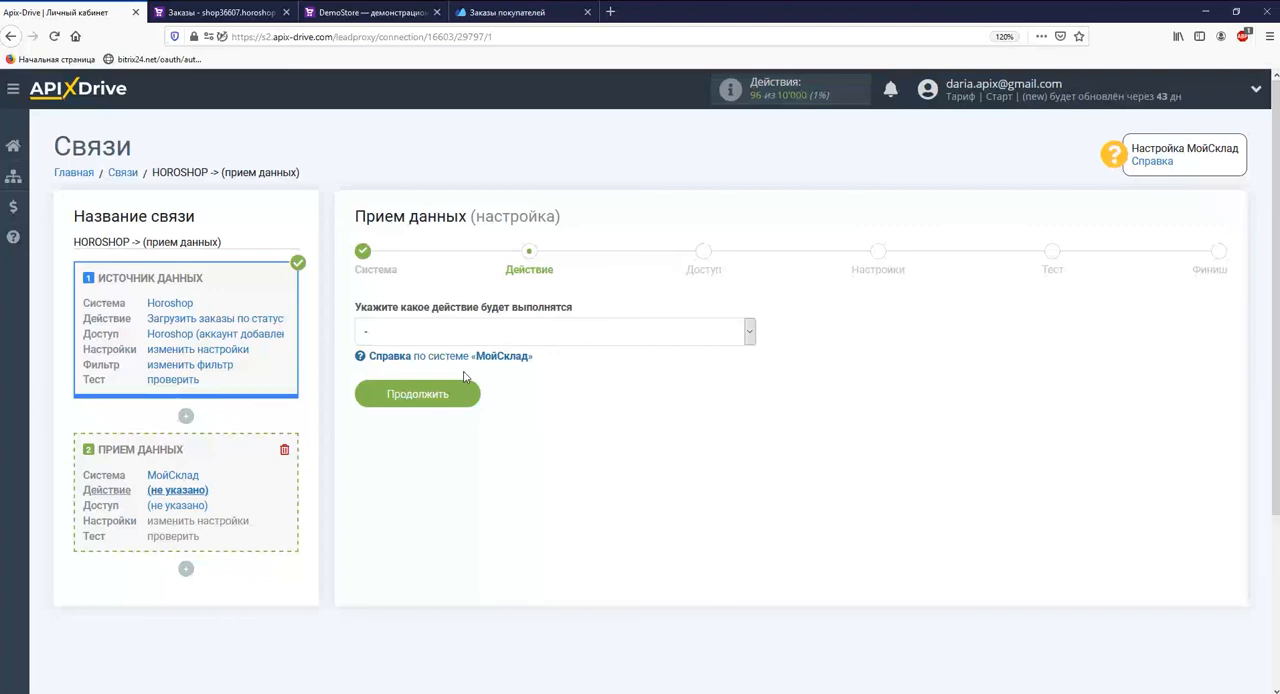
pyautogui.click(456, 334)
pyautogui.click(456, 369)
pyautogui.click(460, 396)
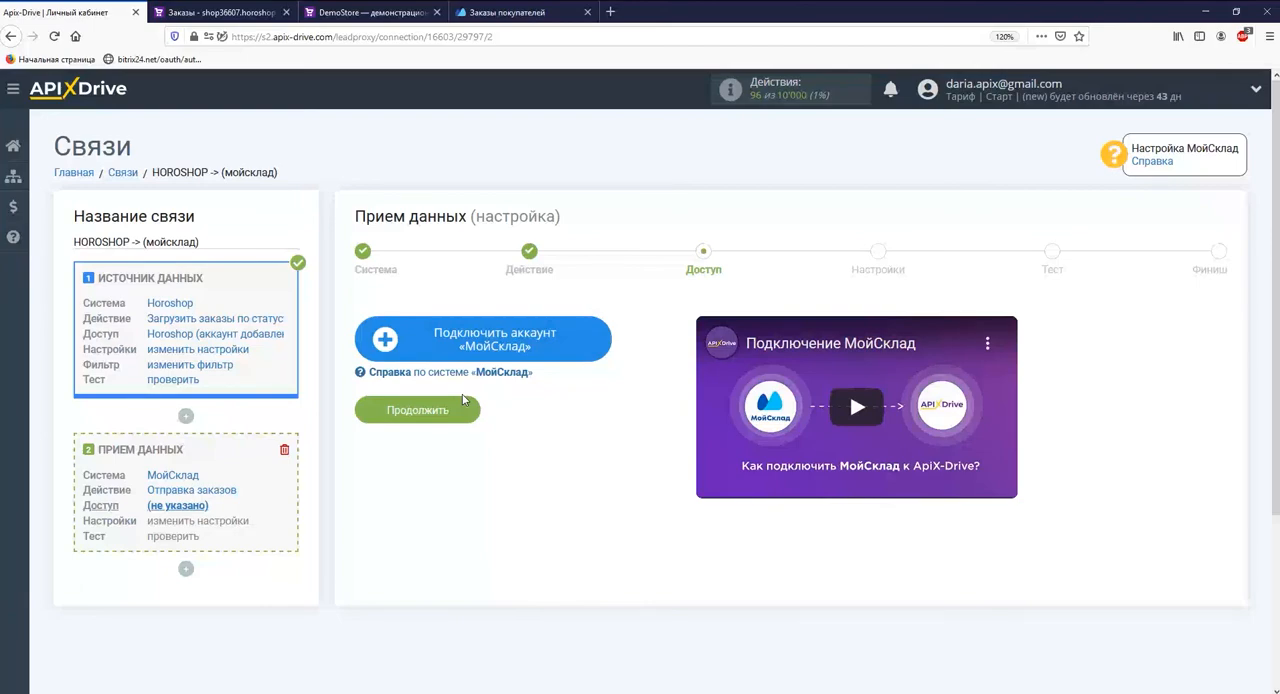
# Step: Connect a МойСклад account by pasting its login and password, save it and continue with that account
pyautogui.click(409, 340)
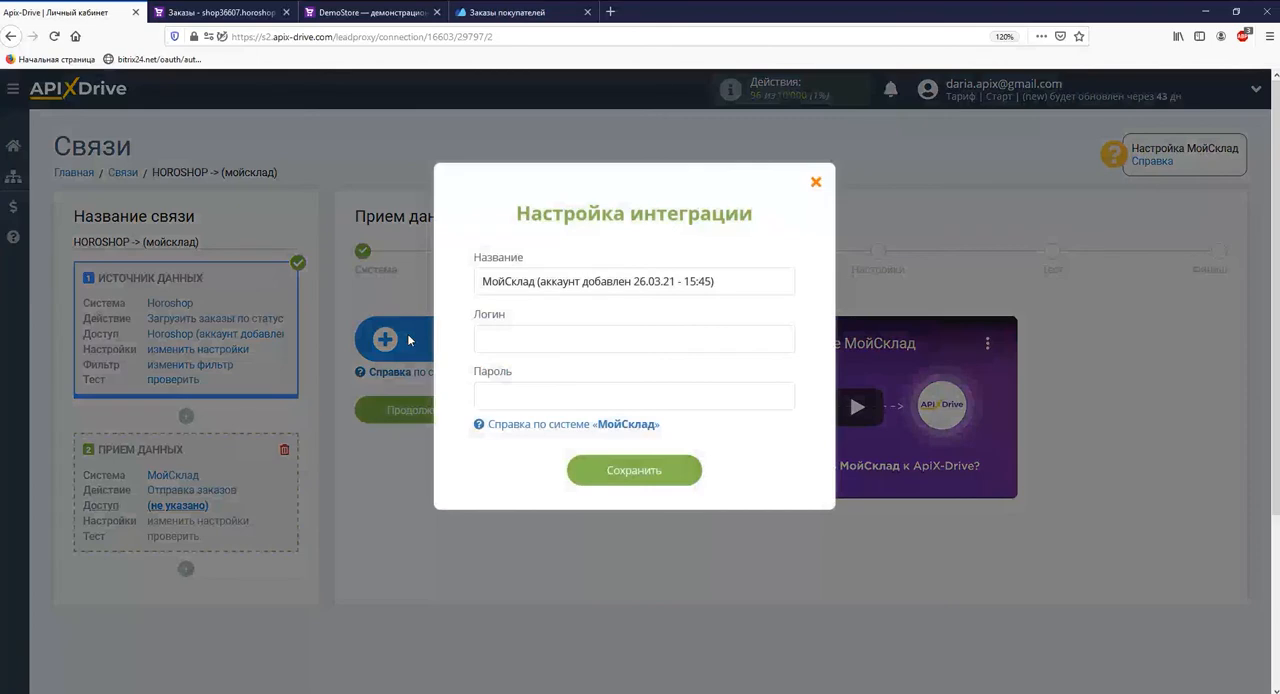
pyautogui.rightClick(484, 338)
pyautogui.click(560, 392)
pyautogui.rightClick(528, 405)
pyautogui.click(561, 458)
pyautogui.click(593, 476)
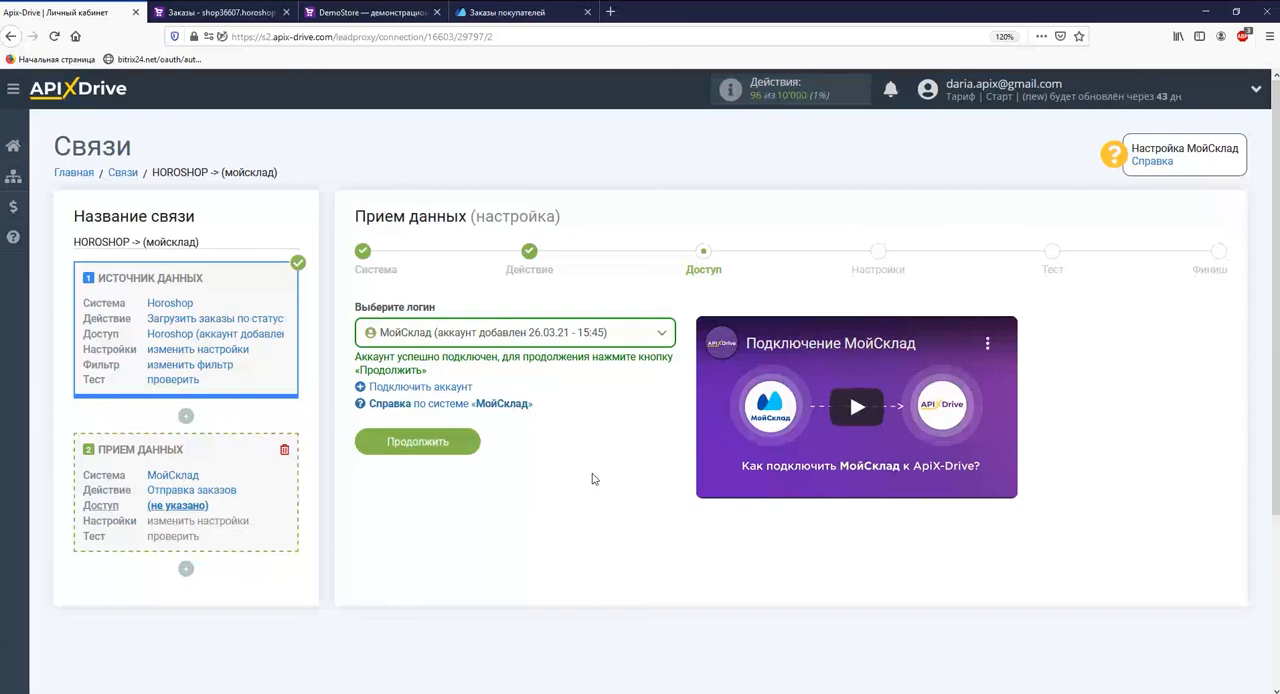
pyautogui.click(466, 442)
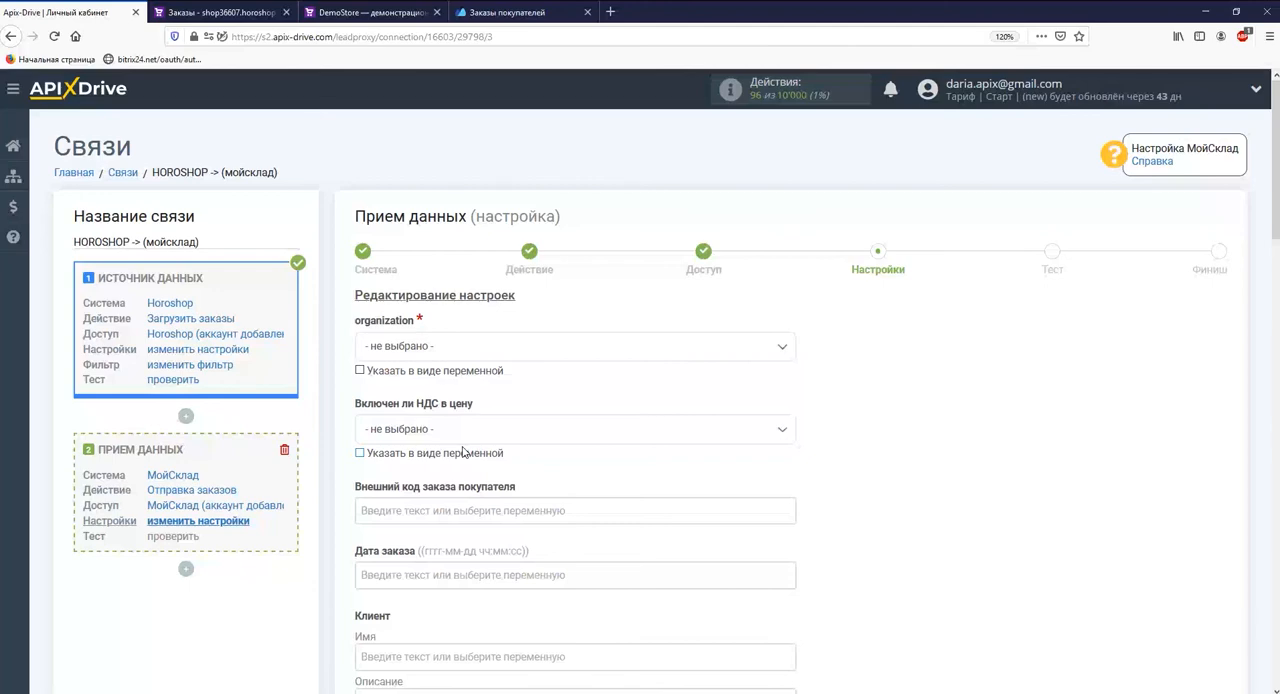
# Step: Select the organization for the МойСклад order and set the price as not including VAT
pyautogui.click(447, 349)
pyautogui.click(427, 426)
pyautogui.click(427, 428)
pyautogui.click(380, 510)
# Step: Fill the order date with the system variables Дата and Время
pyautogui.scroll(-3, 380, 480)
pyautogui.click(417, 406)
pyautogui.click(418, 326)
pyautogui.click(534, 188)
pyautogui.click(420, 343)
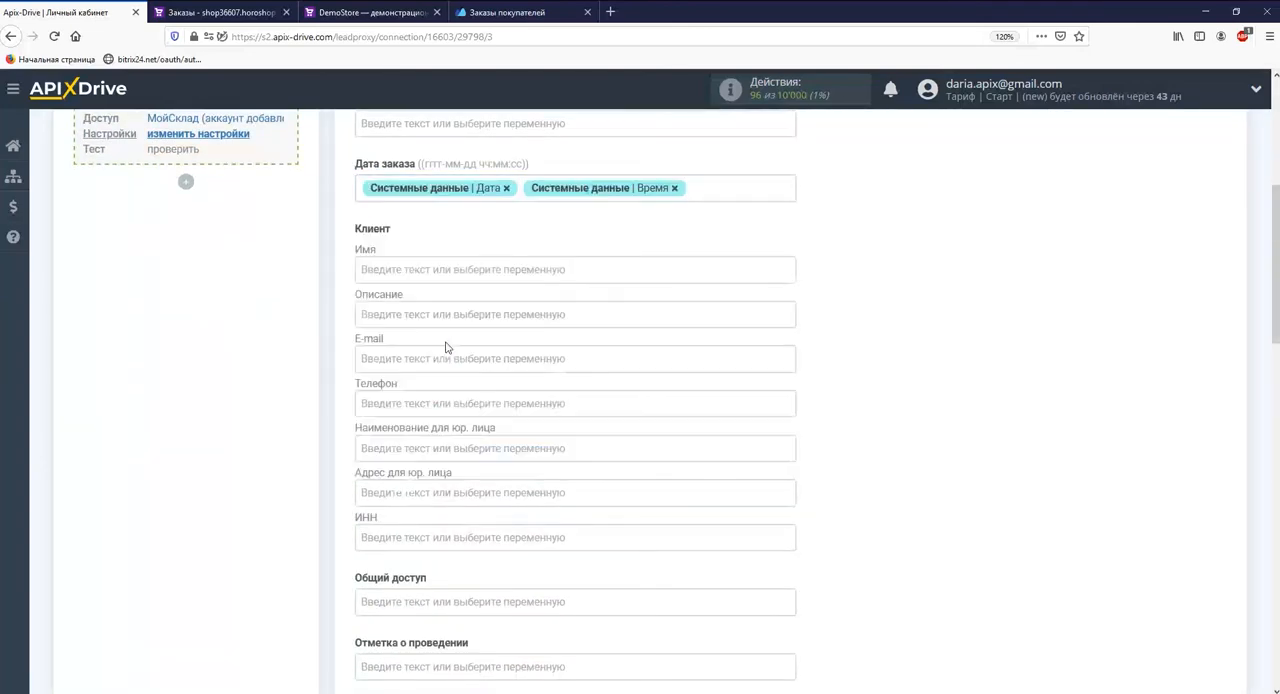
# Step: Map the client's name, e-mail and phone fields to the matching Horoshop order variables
pyautogui.click(447, 269)
pyautogui.moveTo(790, 318); pyautogui.dragTo(790, 480)
pyautogui.click(522, 465)
pyautogui.click(470, 276)
pyautogui.click(453, 461)
pyautogui.click(414, 231)
pyautogui.moveTo(790, 318); pyautogui.dragTo(789, 420)
pyautogui.click(524, 442)
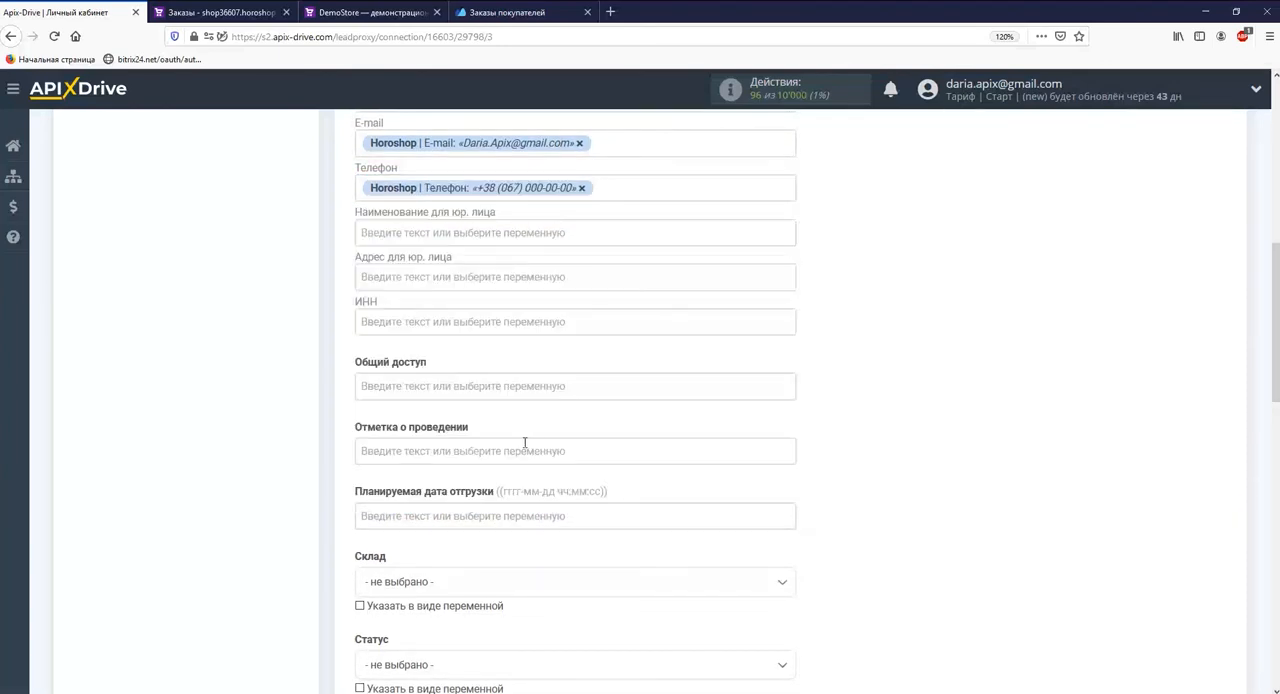
# Step: Set the order's warehouse to Основной склад and its status to Новый
pyautogui.scroll(-3, 524, 442)
pyautogui.click(484, 336)
pyautogui.click(440, 409)
pyautogui.click(443, 414)
pyautogui.click(391, 493)
# Step: Map the product name to the Horoshop variable Название
pyautogui.scroll(-5, 406, 374)
pyautogui.click(450, 187)
pyautogui.moveTo(788, 320); pyautogui.dragTo(774, 474)
pyautogui.click(564, 400)
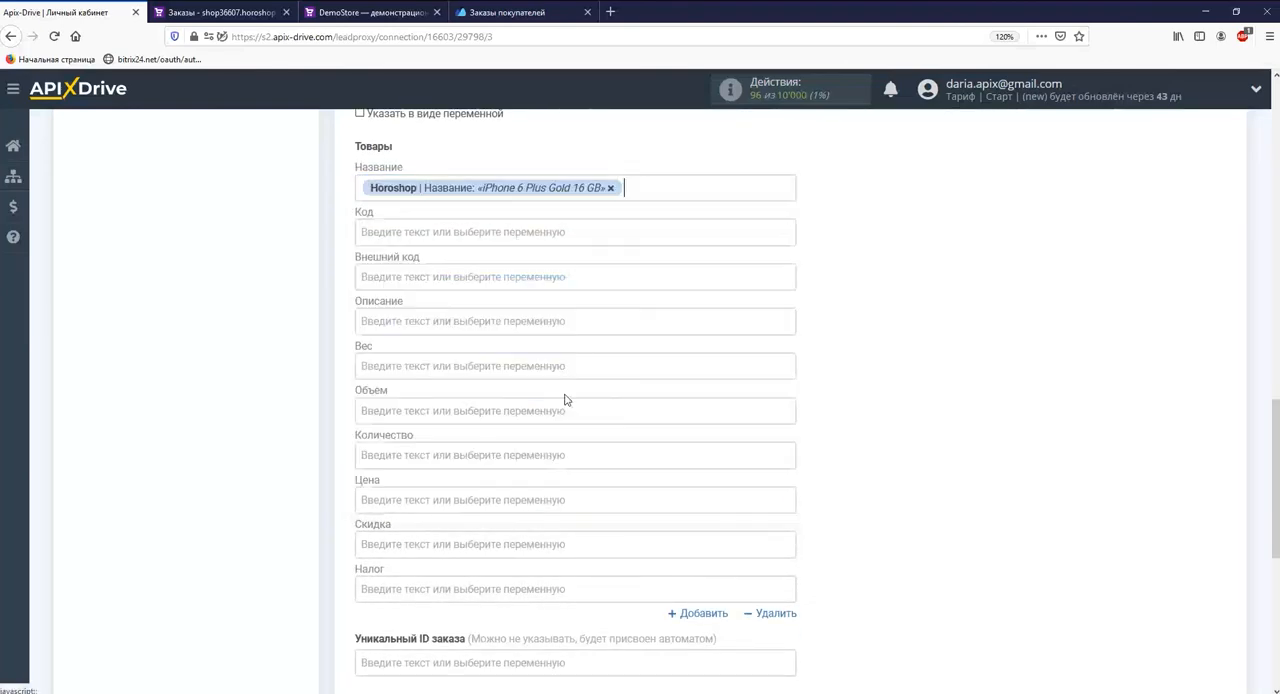
# Step: Map the product quantity to Общее количество товаров and the price to Цена, then continue to the test stage
pyautogui.click(551, 455)
pyautogui.moveTo(789, 307); pyautogui.dragTo(787, 385)
pyautogui.click(545, 371)
pyautogui.click(465, 233)
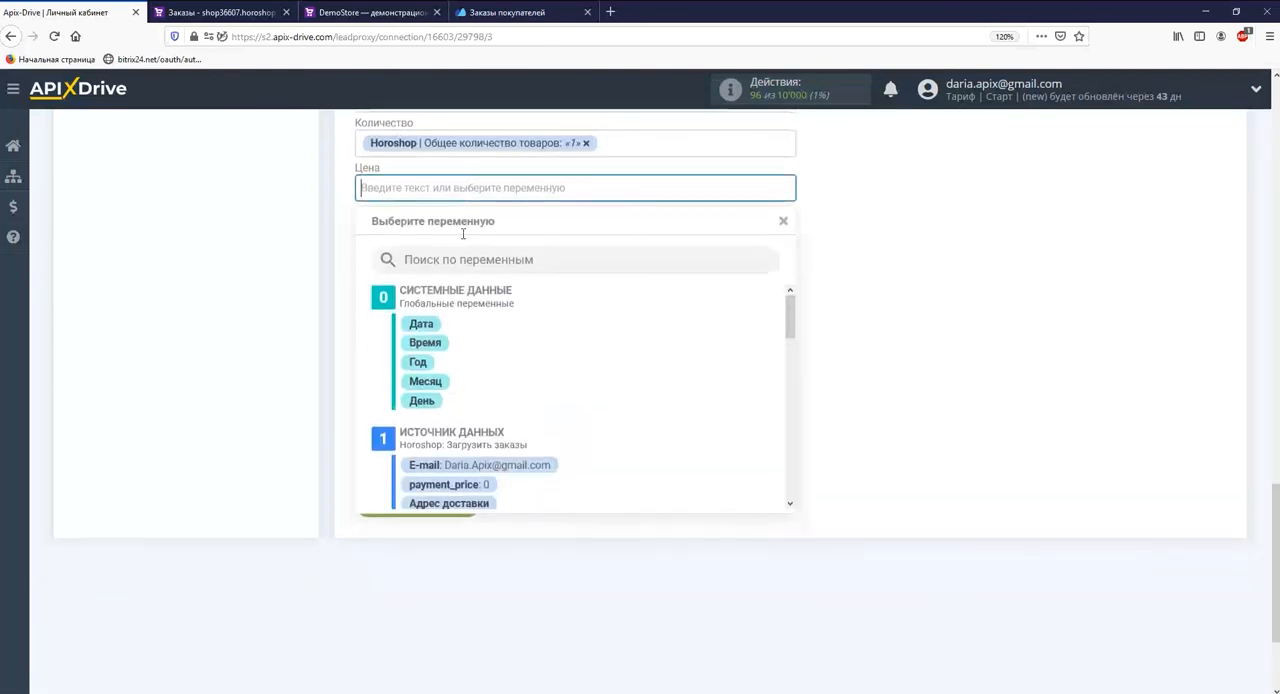
pyautogui.moveTo(790, 317); pyautogui.dragTo(790, 475)
pyautogui.click(470, 404)
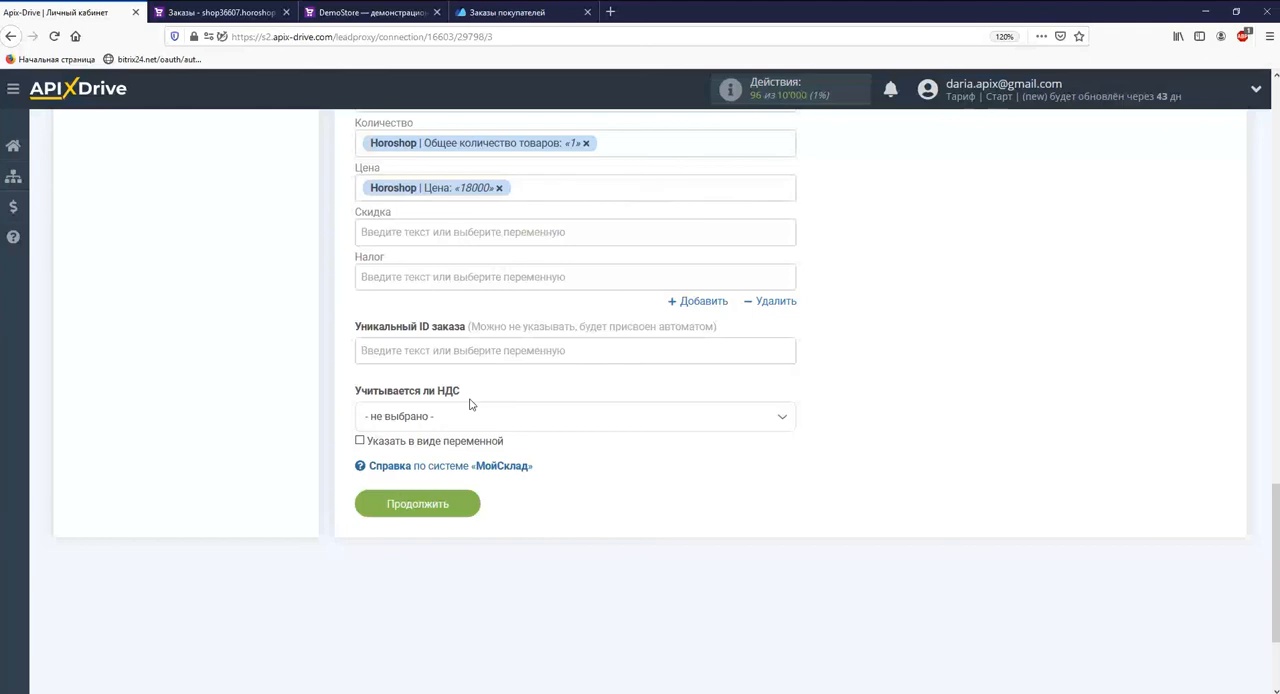
pyautogui.click(452, 505)
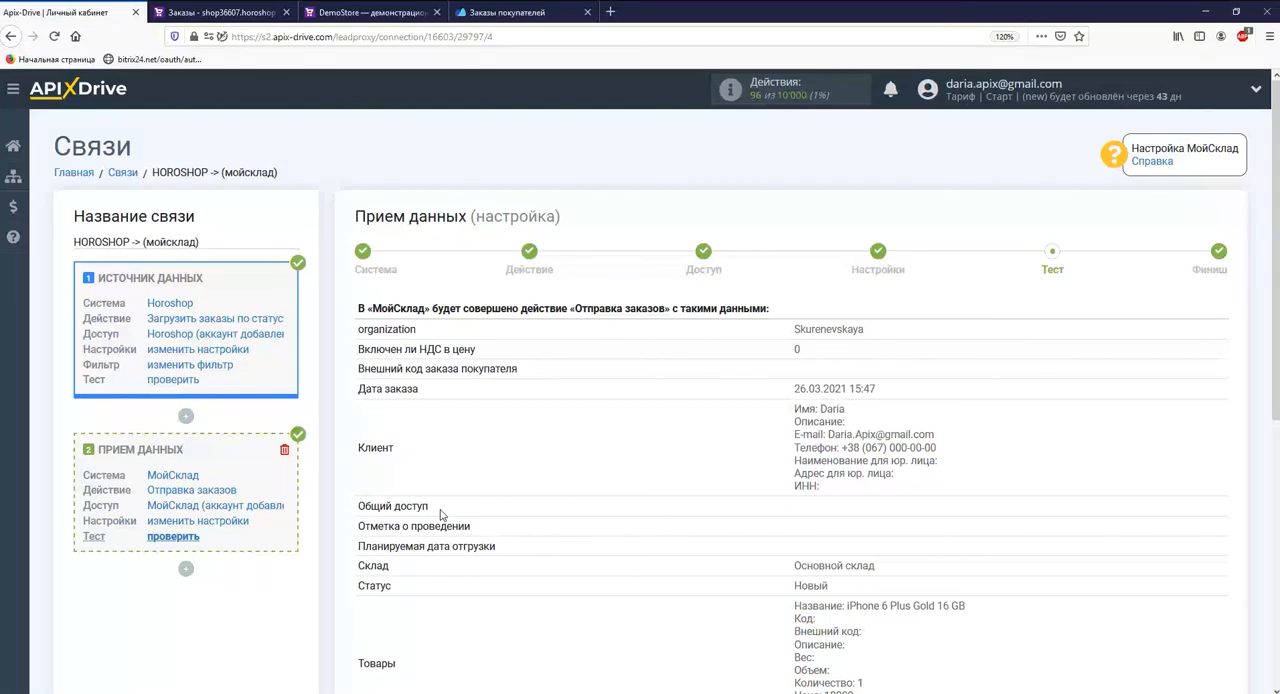
# Step: Send the test data to МойСклад, then switch there and open the new order in the refreshed customer orders list
pyautogui.scroll(-5, 440, 514)
pyautogui.click(557, 460)
pyautogui.click(487, 14)
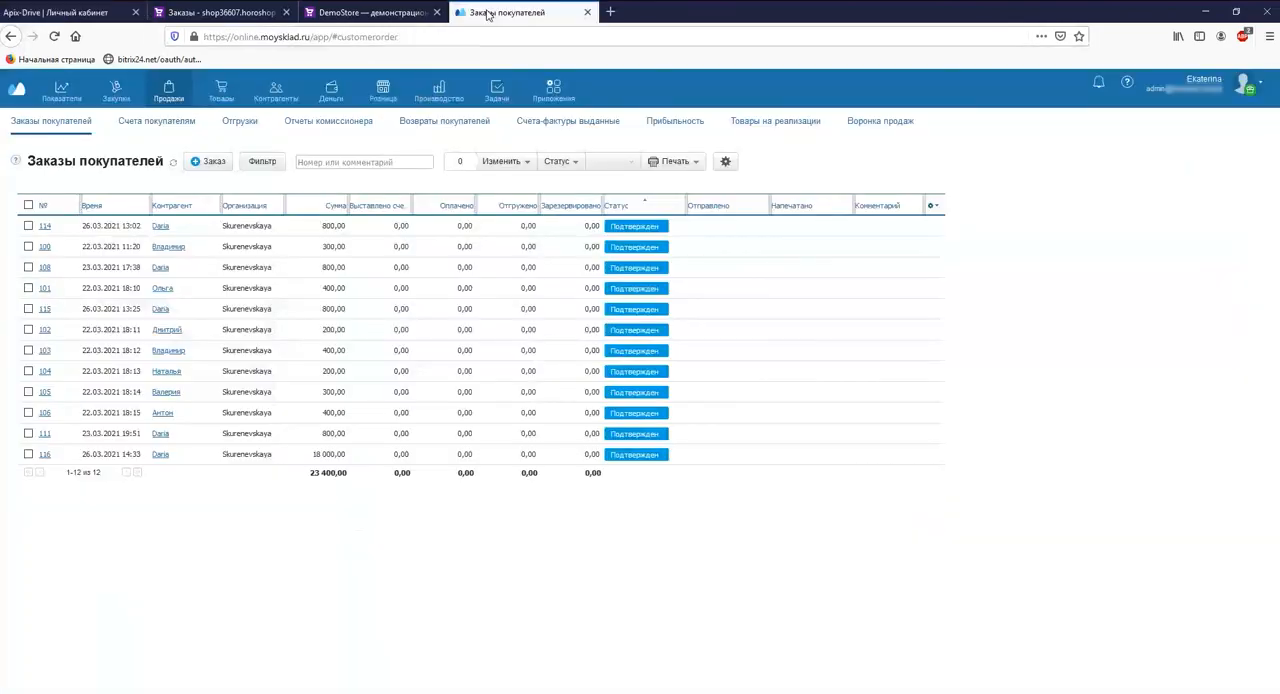
pyautogui.click(54, 36)
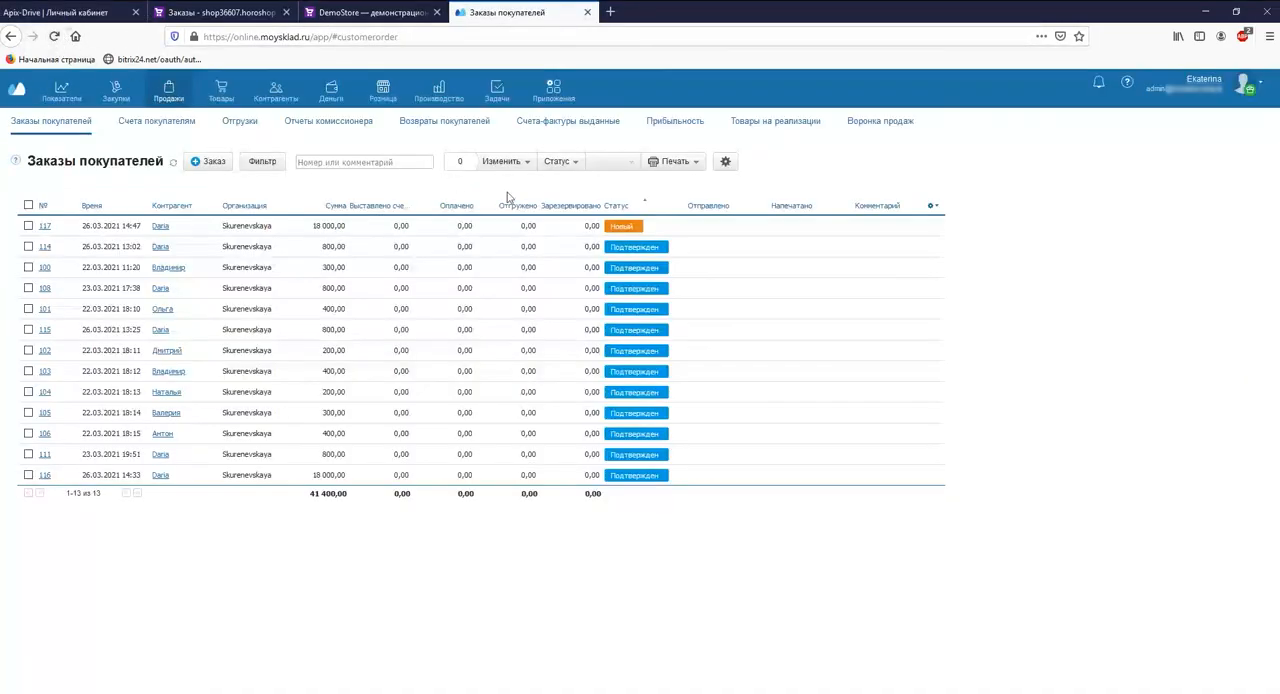
pyautogui.click(614, 228)
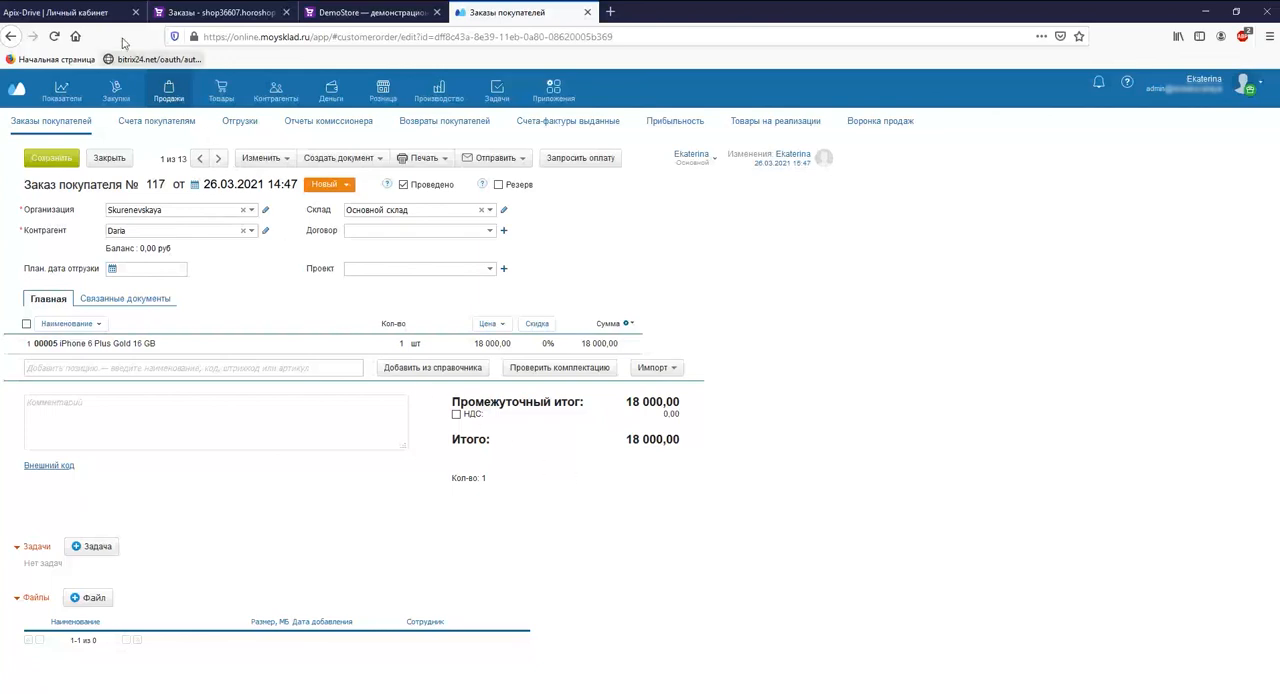
# Step: Return to ApiX-Drive, complete the destination setup and enable automatic updating of the connection
pyautogui.click(55, 12)
pyautogui.scroll(-1, 586, 470)
pyautogui.scroll(-5, 586, 470)
pyautogui.click(1135, 497)
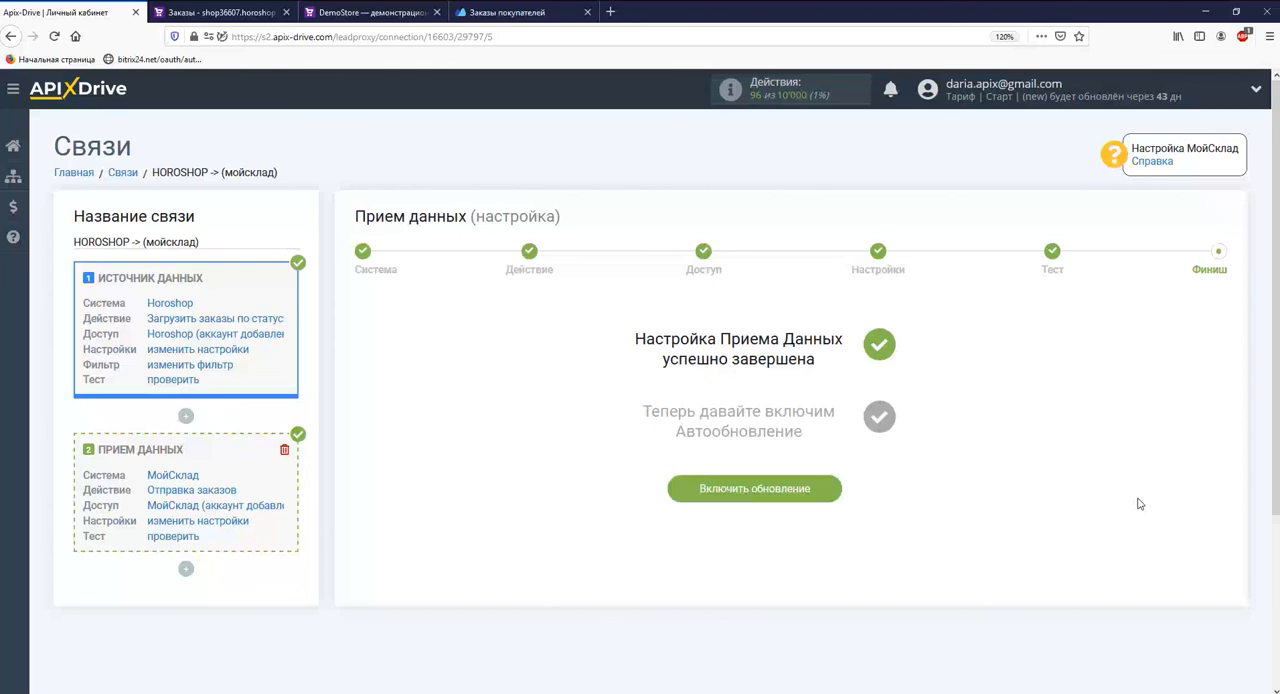
pyautogui.click(757, 488)
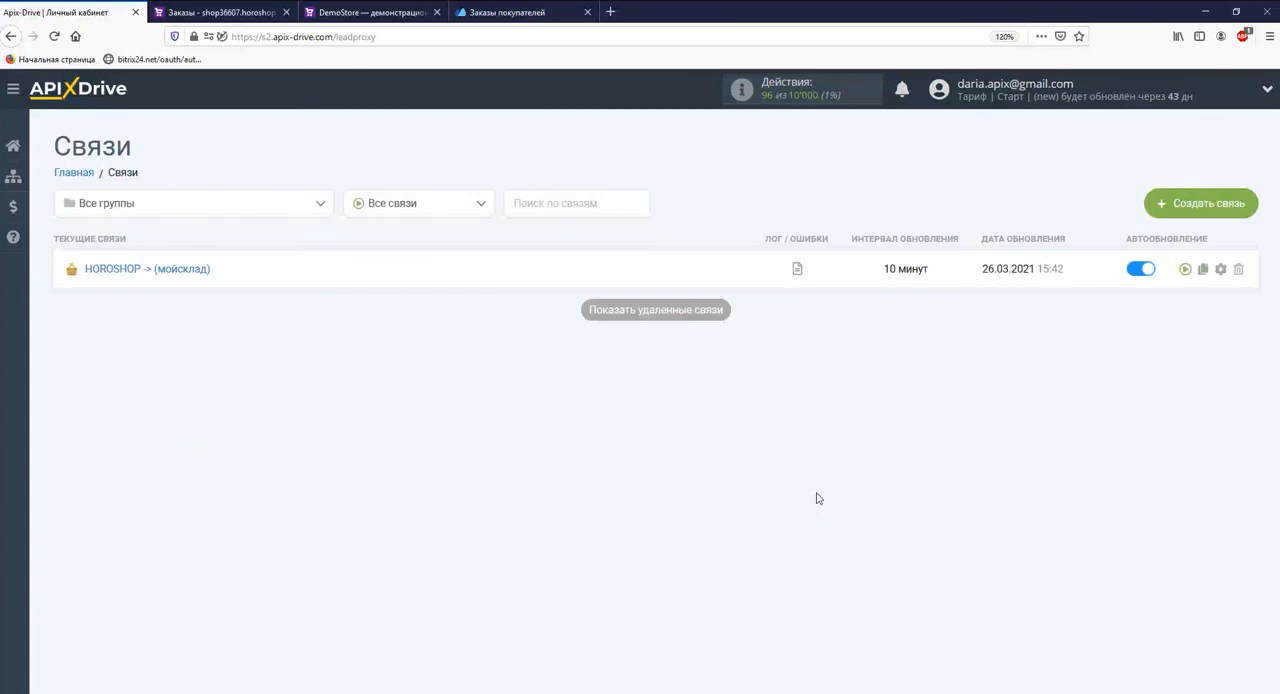
# Step: Set the update interval of the HOROSHOP -> (мойсклад) connection to 5 minutes and save it
pyautogui.click(1218, 271)
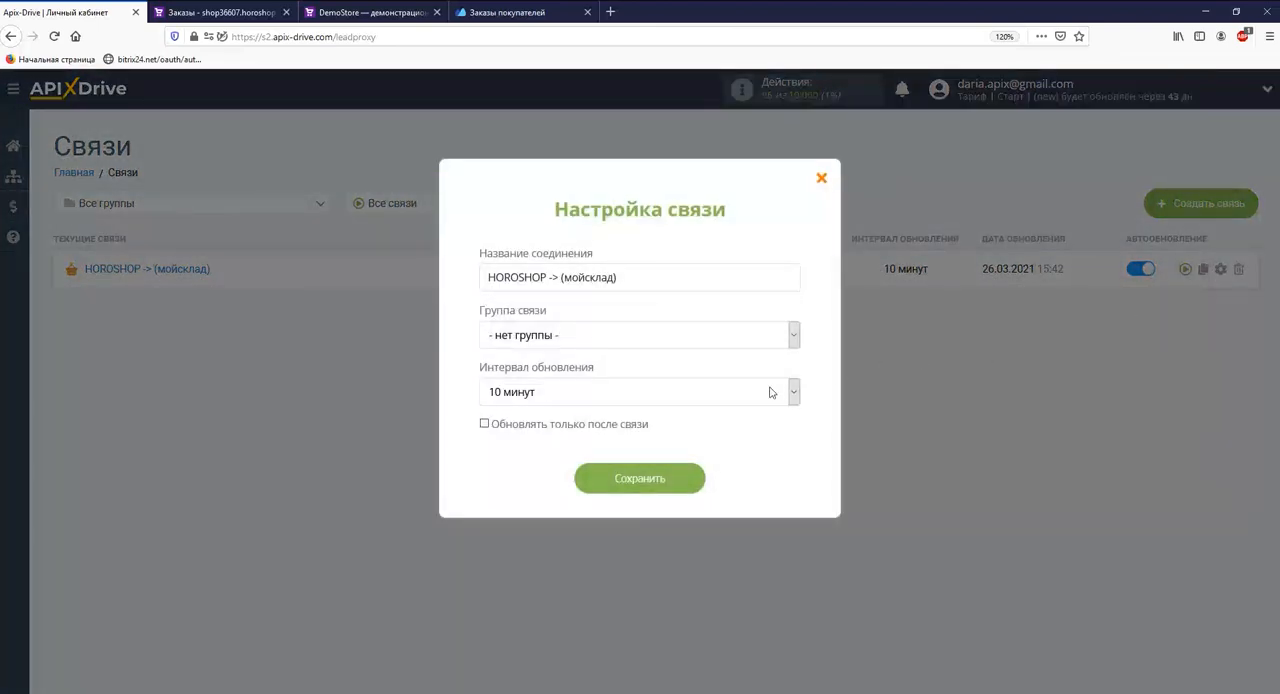
pyautogui.click(785, 391)
pyautogui.click(614, 420)
pyautogui.click(632, 481)
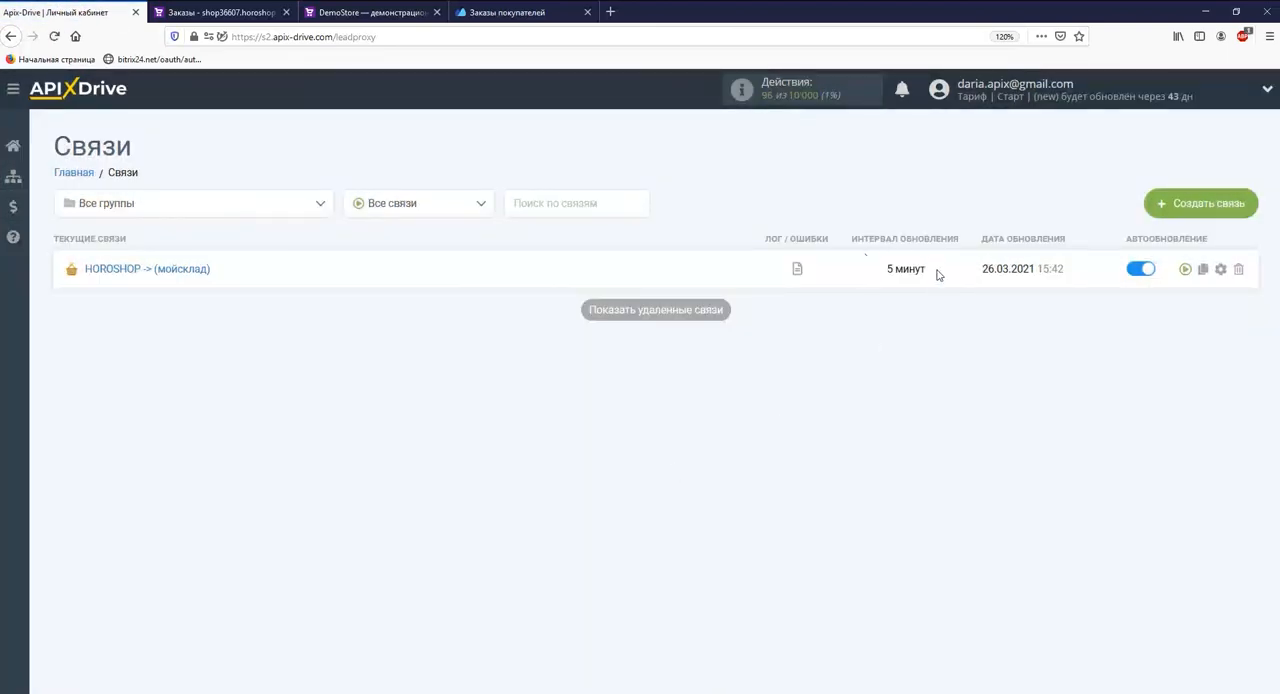